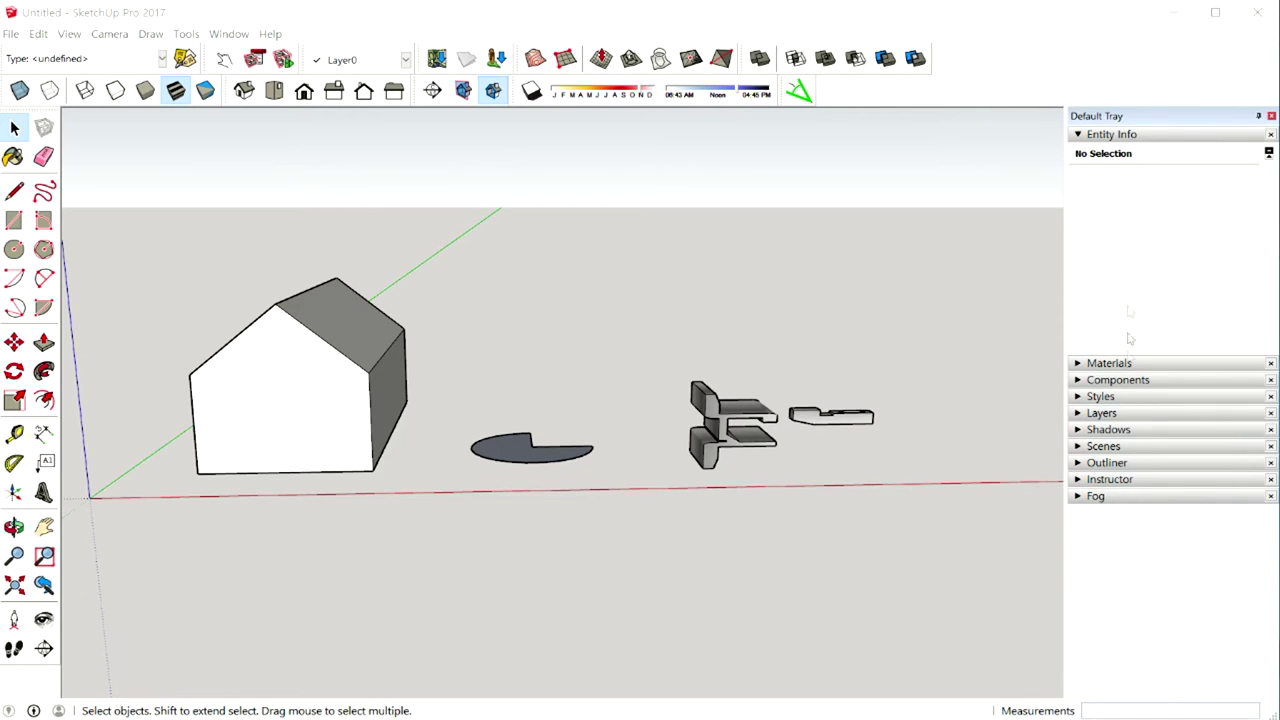
Collapse Entity Info in the Default Tray and orbit until the house gable nearly faces the camera
{"action": "left_click", "coordinate": [1122, 136]}
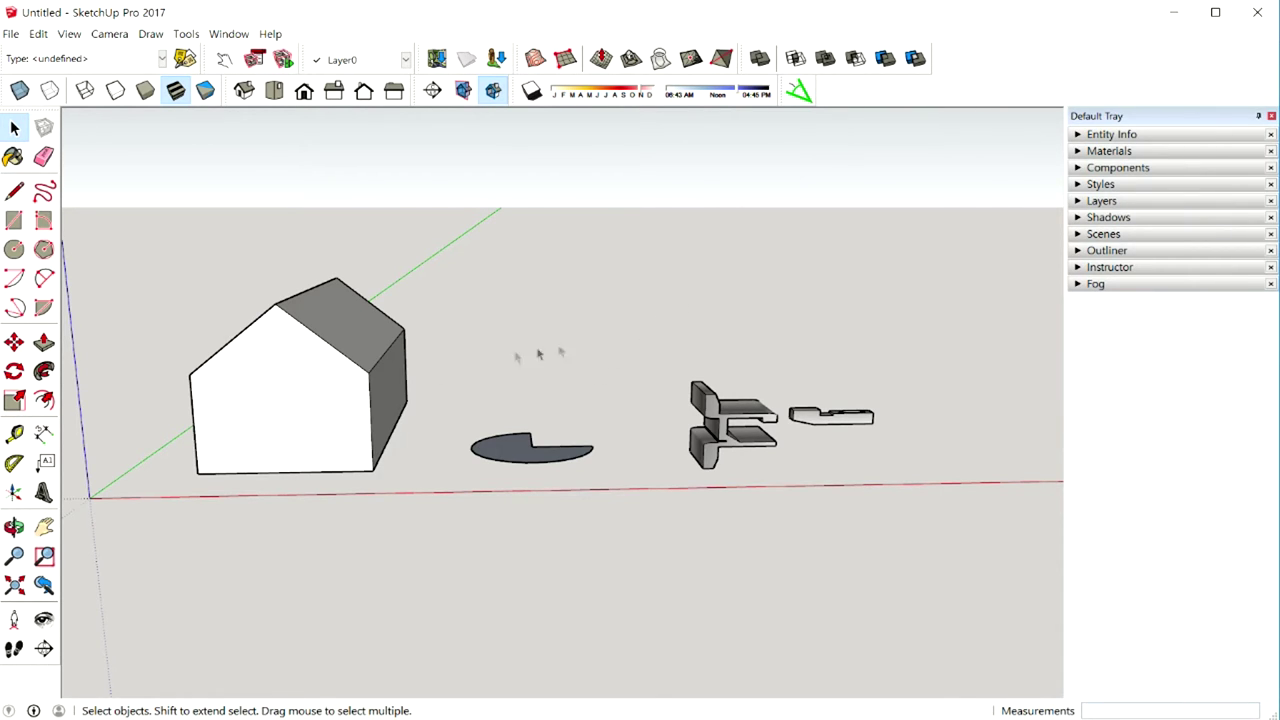
{"action": "mouse_move", "coordinate": [340, 391]}
{"action": "middle_mouse_down"}
{"action": "mouse_move", "coordinate": [381, 355]}
{"action": "mouse_move", "coordinate": [429, 391]}
{"action": "middle_mouse_up"}
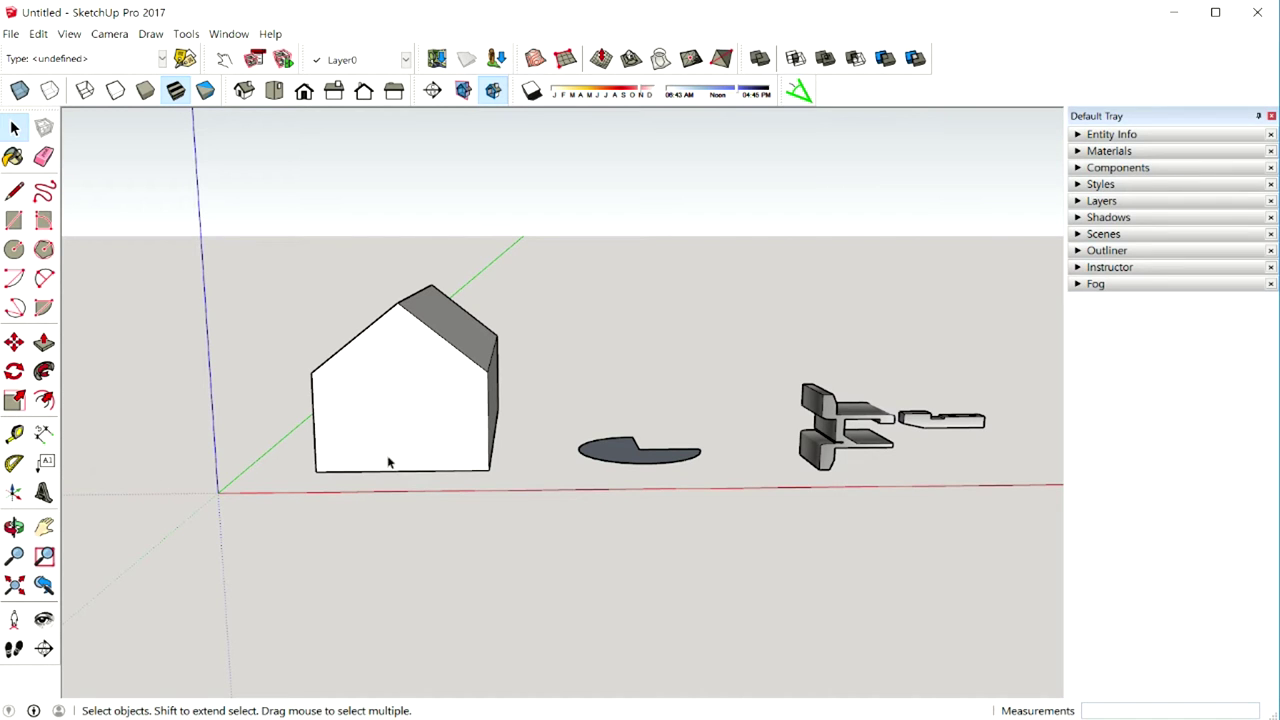
{"action": "middle_click_drag", "start_coordinate": [463, 451], "coordinate": [297, 474]}
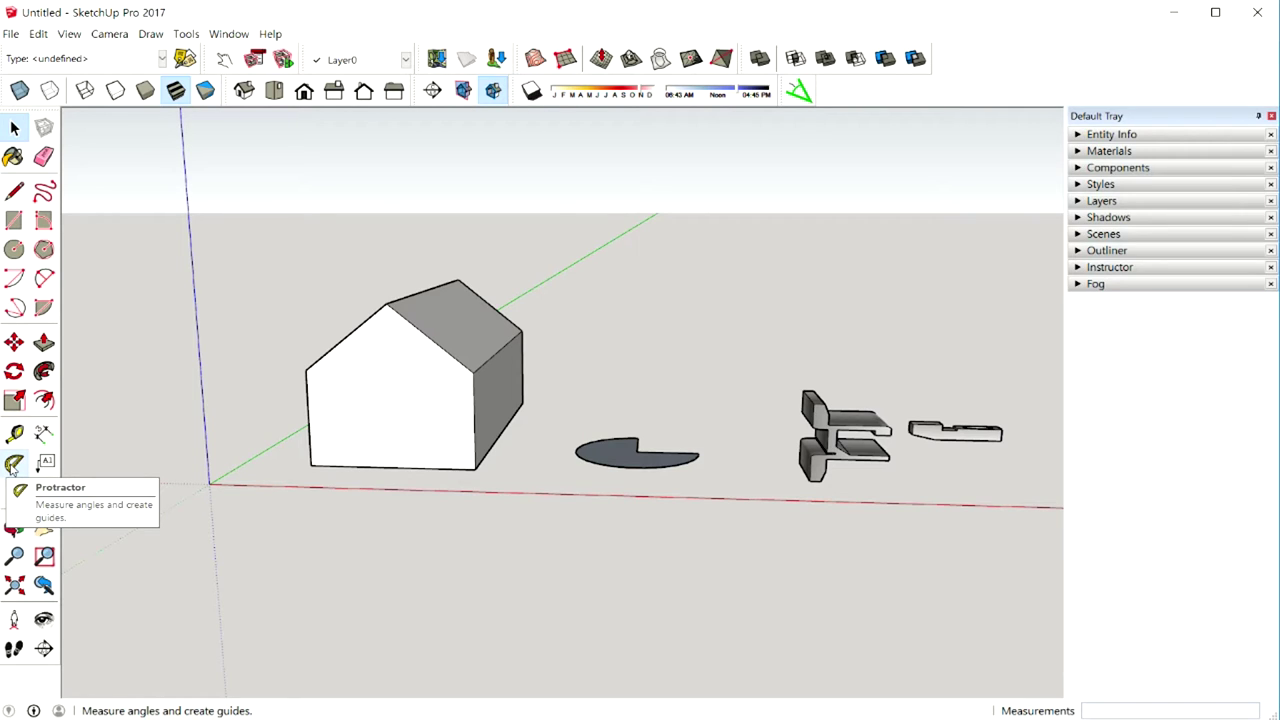
{"action": "left_click", "coordinate": [13, 469]}
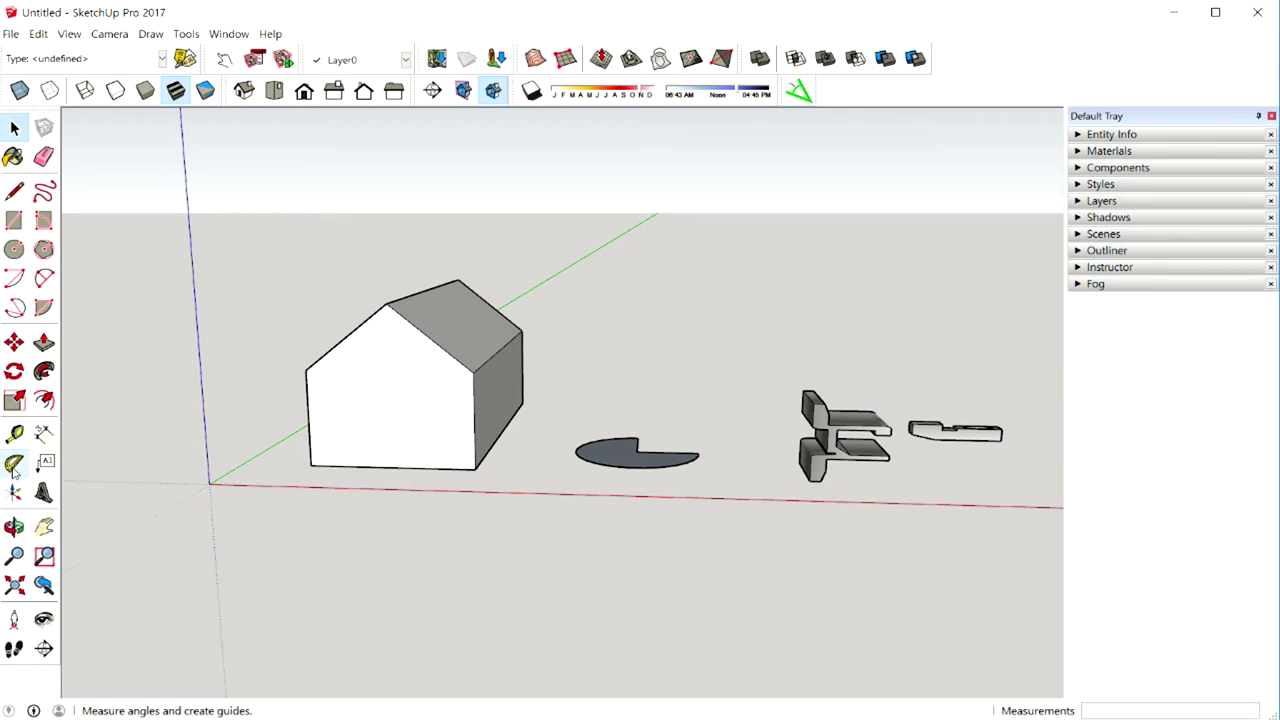
{"action": "key", "text": "space"}
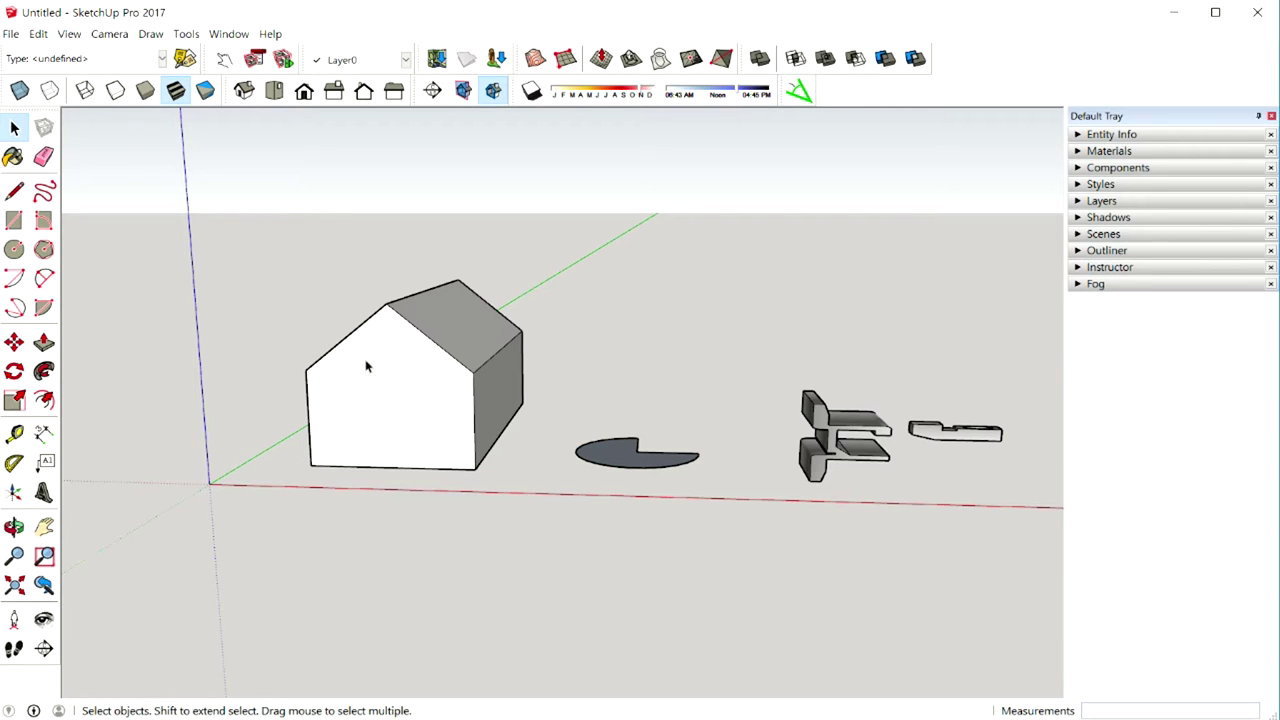
{"action": "middle_click_drag", "start_coordinate": [363, 360], "coordinate": [411, 363]}
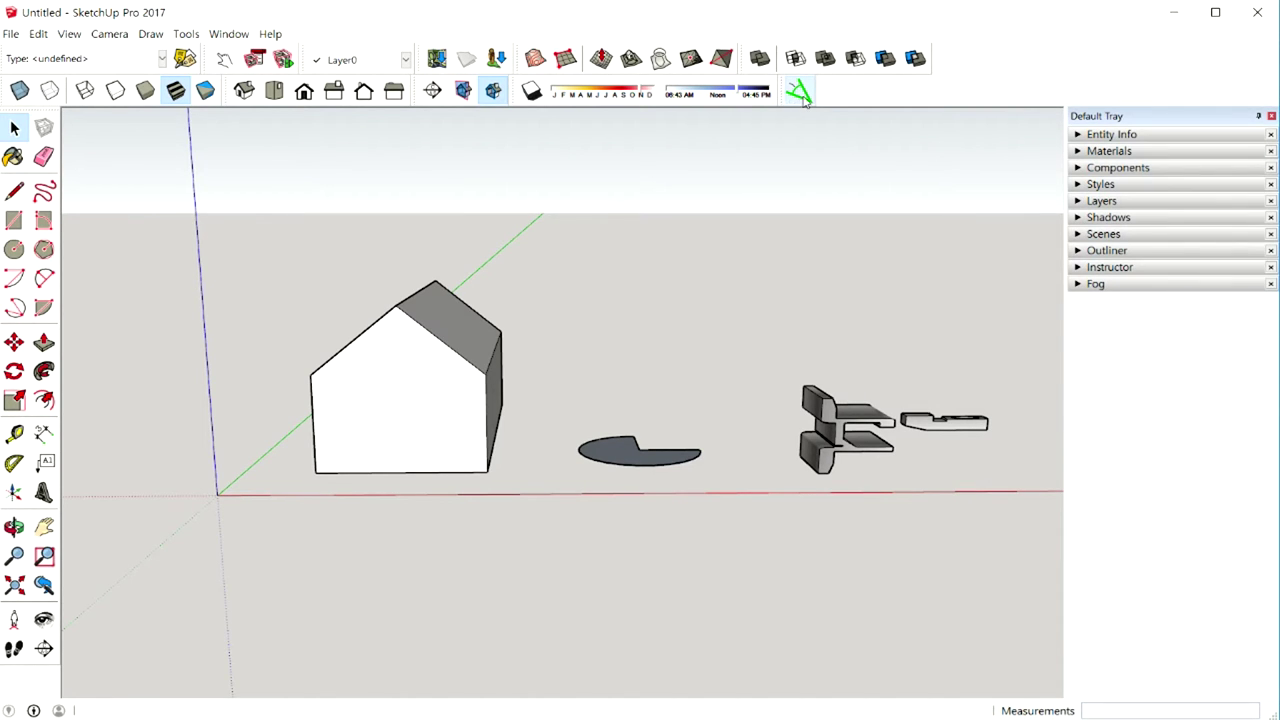
With the Protractor, dimension the roof apex angle of the gable at about 101.3°
{"action": "left_click", "coordinate": [796, 97]}
{"action": "mouse_move", "coordinate": [461, 330]}
{"action": "middle_mouse_down"}
{"action": "mouse_move", "coordinate": [577, 309]}
{"action": "mouse_move", "coordinate": [503, 303]}
{"action": "middle_mouse_up"}
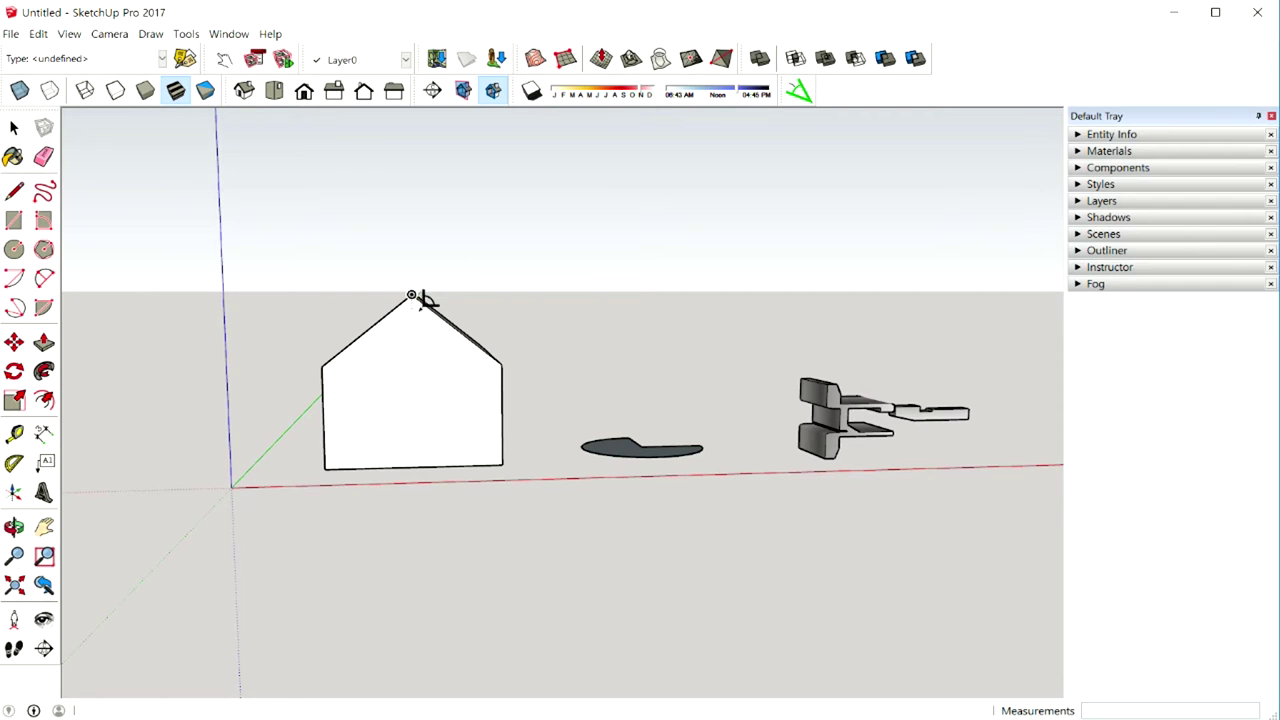
{"action": "left_click", "coordinate": [321, 366]}
{"action": "left_click", "coordinate": [412, 295]}
{"action": "left_click", "coordinate": [501, 364]}
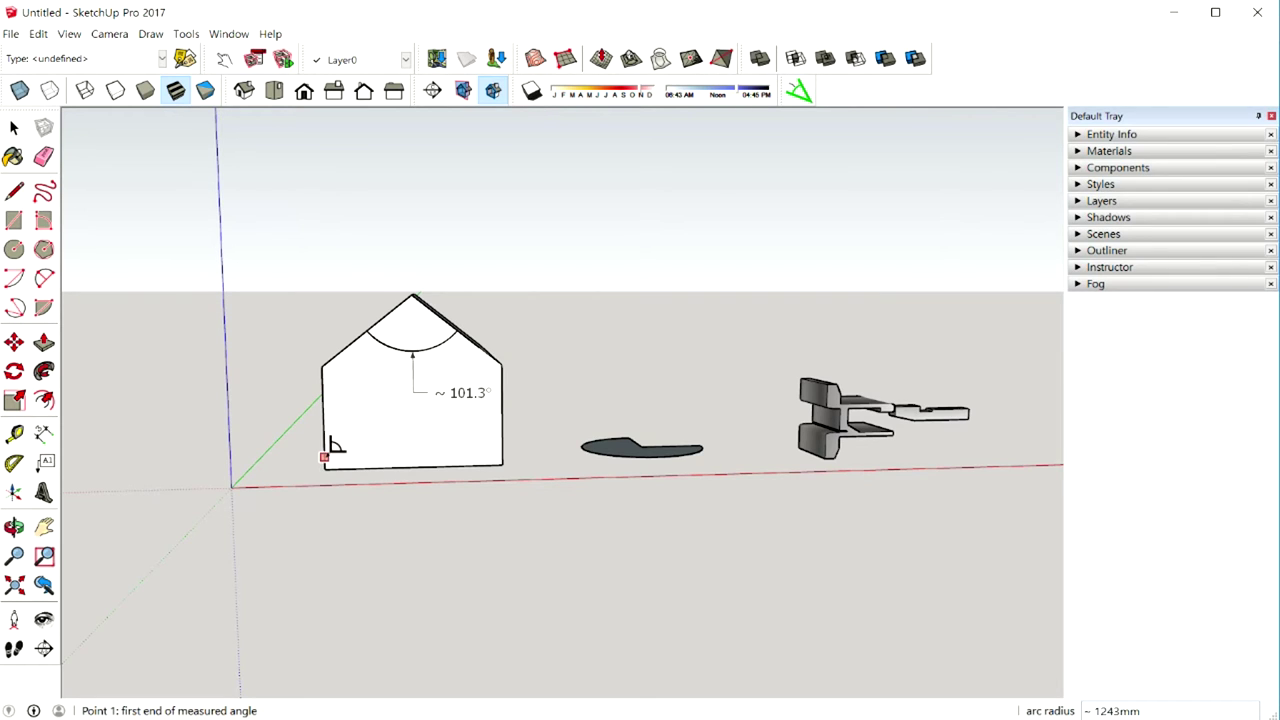
Dimension the gable's bottom-left corner at 90.0°, then return to Select
{"action": "left_click", "coordinate": [328, 438]}
{"action": "left_click", "coordinate": [325, 467]}
{"action": "left_click", "coordinate": [340, 467]}
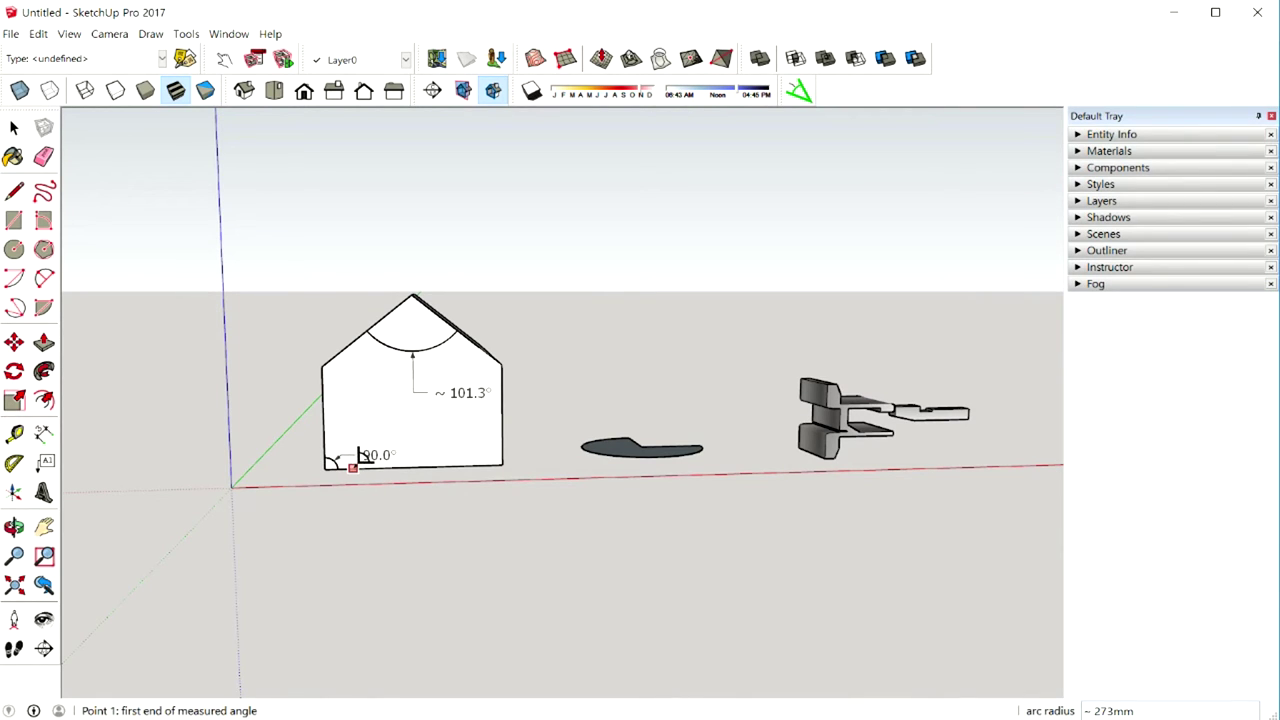
{"action": "key", "text": "space"}
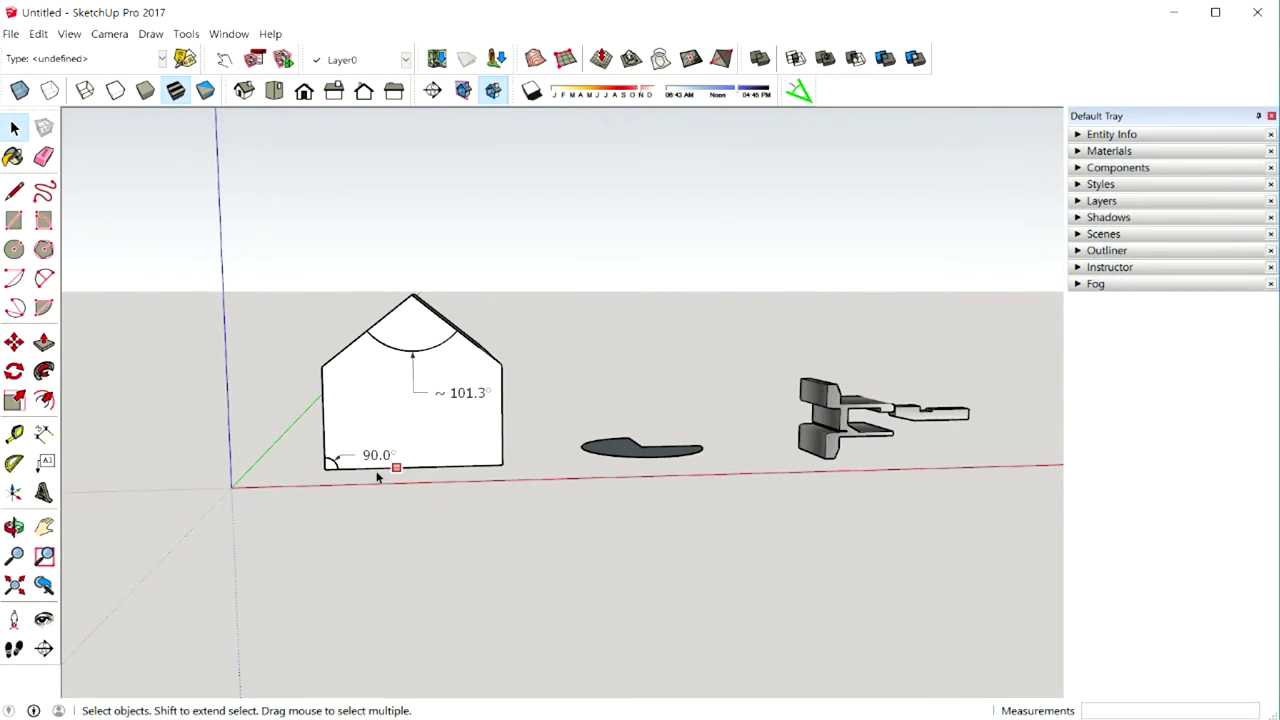
Orbit past the house and zoom in close on the pac-man disc, with the Protractor active
{"action": "middle_click_drag", "start_coordinate": [491, 436], "coordinate": [388, 455]}
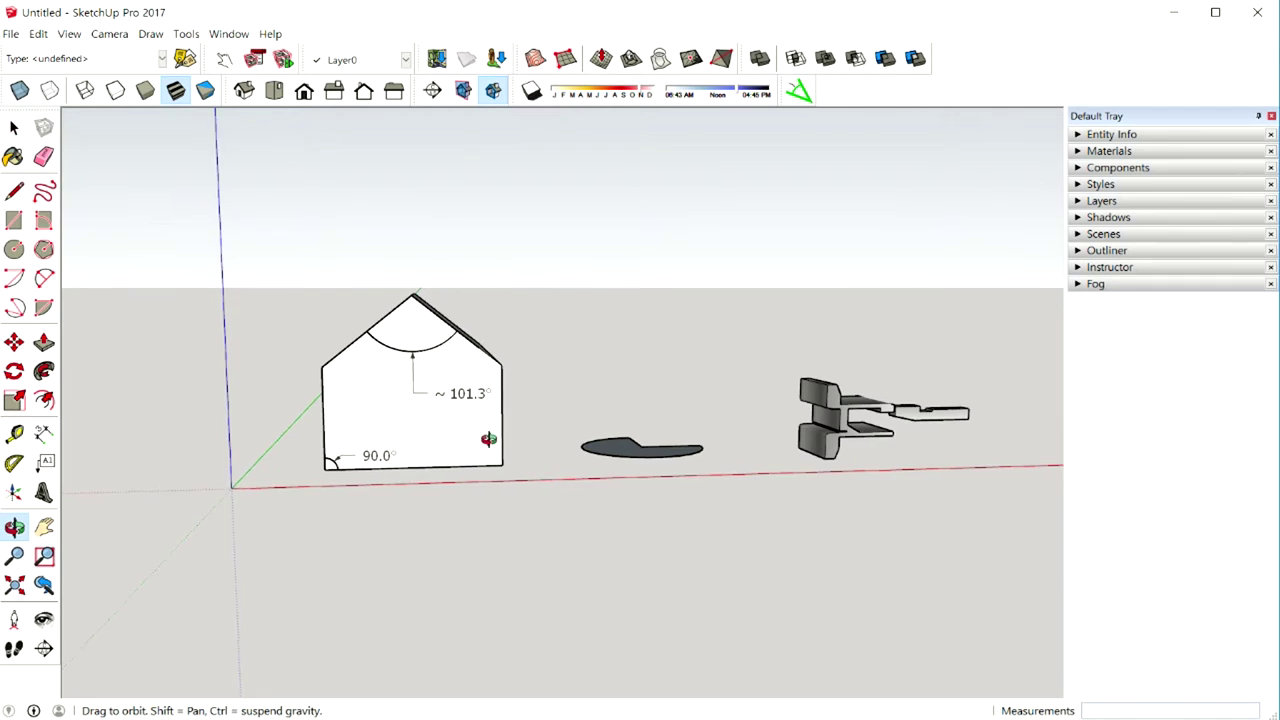
{"action": "mouse_move", "coordinate": [437, 397]}
{"action": "middle_mouse_down"}
{"action": "mouse_move", "coordinate": [304, 428]}
{"action": "mouse_move", "coordinate": [329, 514]}
{"action": "middle_mouse_up"}
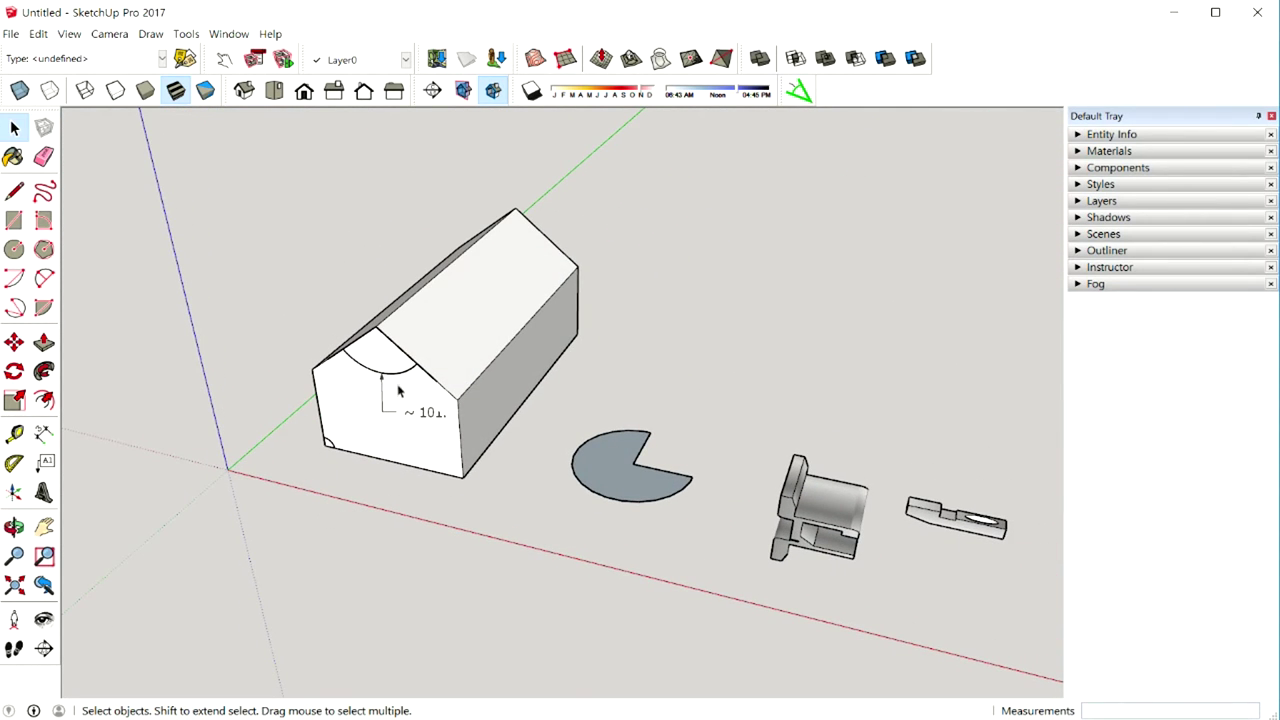
{"action": "mouse_move", "coordinate": [385, 374]}
{"action": "middle_mouse_down"}
{"action": "mouse_move", "coordinate": [408, 362]}
{"action": "mouse_move", "coordinate": [514, 437]}
{"action": "middle_mouse_up"}
{"action": "mouse_move", "coordinate": [666, 450]}
{"action": "middle_mouse_down"}
{"action": "mouse_move", "coordinate": [646, 486]}
{"action": "mouse_move", "coordinate": [720, 486]}
{"action": "mouse_move", "coordinate": [738, 578]}
{"action": "middle_mouse_up"}
{"action": "scroll", "coordinate": [720, 531], "scroll_direction": "up", "scroll_amount": 2}
{"action": "scroll", "coordinate": [720, 531], "scroll_direction": "up", "scroll_amount": 3}
{"action": "mouse_move", "coordinate": [711, 534]}
{"action": "middle_mouse_down"}
{"action": "mouse_move", "coordinate": [681, 487]}
{"action": "mouse_move", "coordinate": [680, 534]}
{"action": "mouse_move", "coordinate": [674, 491]}
{"action": "mouse_move", "coordinate": [674, 520]}
{"action": "mouse_move", "coordinate": [583, 470]}
{"action": "middle_mouse_up"}
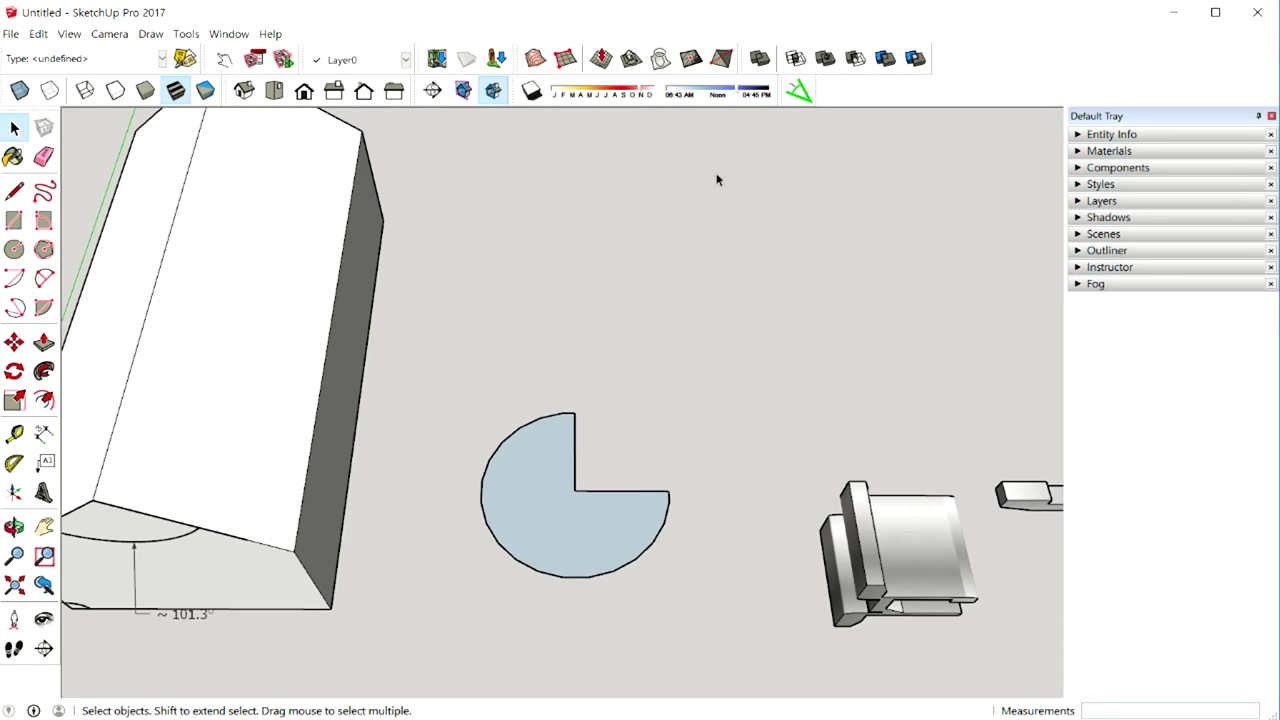
{"action": "left_click", "coordinate": [806, 96]}
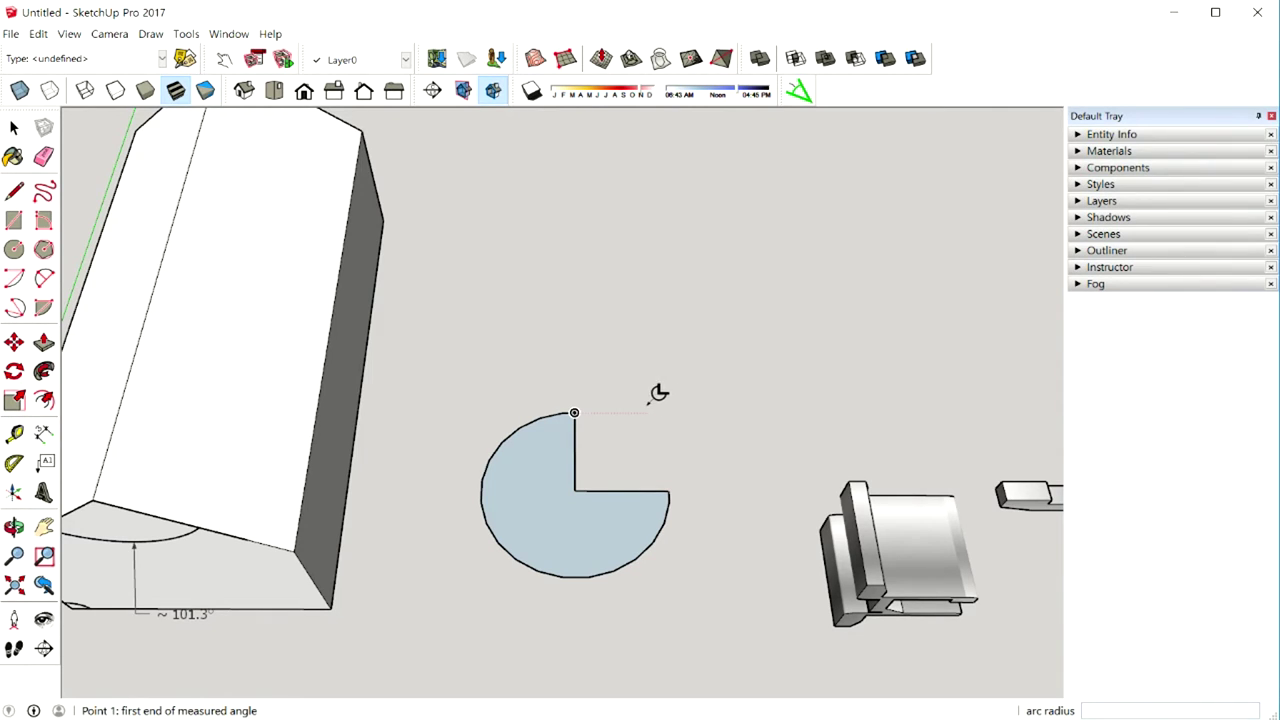
Measure across the disc's notch from its centre, then undo the unwanted ~97.3° guide
{"action": "left_click", "coordinate": [575, 411]}
{"action": "left_click", "coordinate": [575, 490]}
{"action": "left_click", "coordinate": [668, 494]}
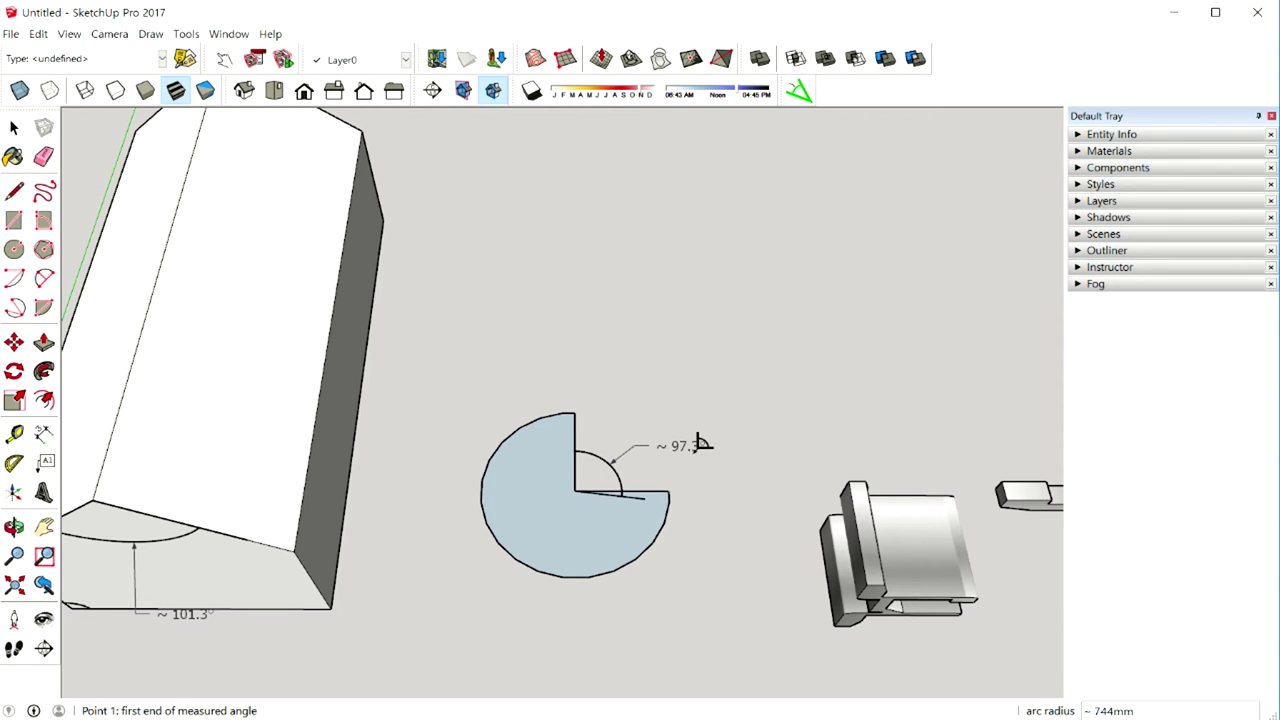
{"action": "key", "text": "ctrl+z"}
Place a 90.0° angle dimension across the disc's cut-out wedge and orbit to a higher viewpoint
{"action": "left_click", "coordinate": [575, 411]}
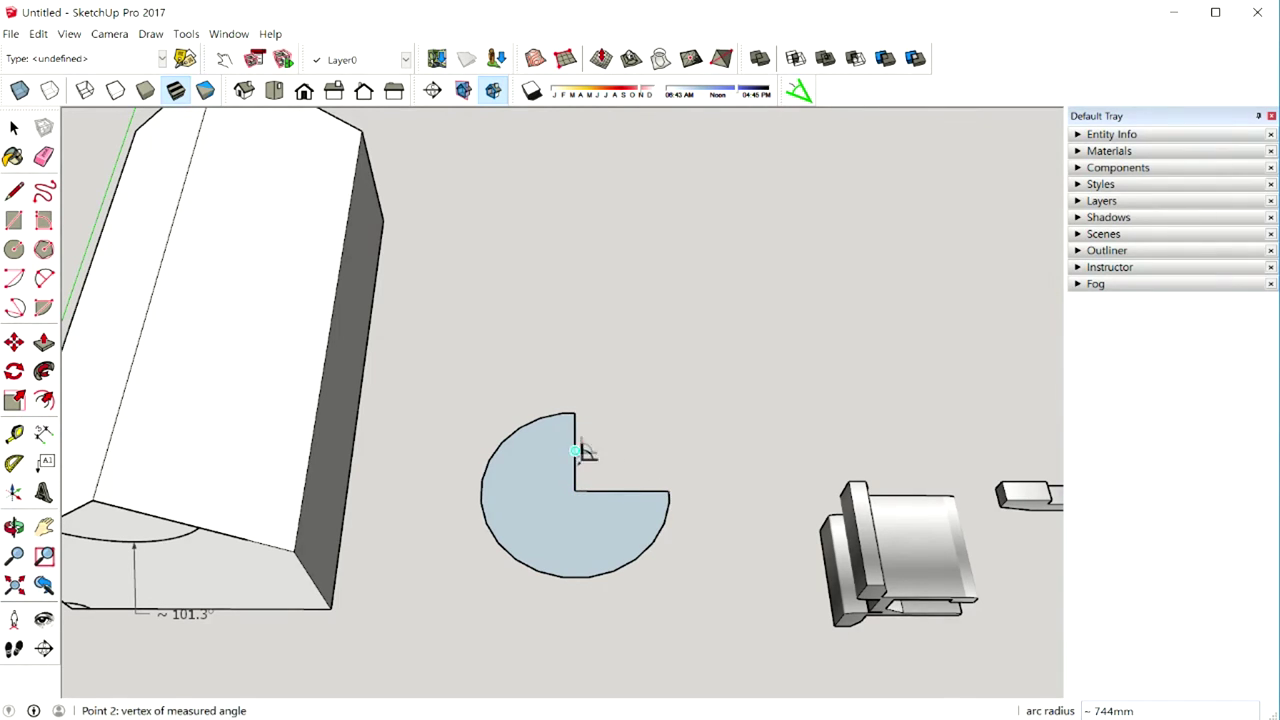
{"action": "left_click", "coordinate": [575, 490]}
{"action": "left_click", "coordinate": [669, 490]}
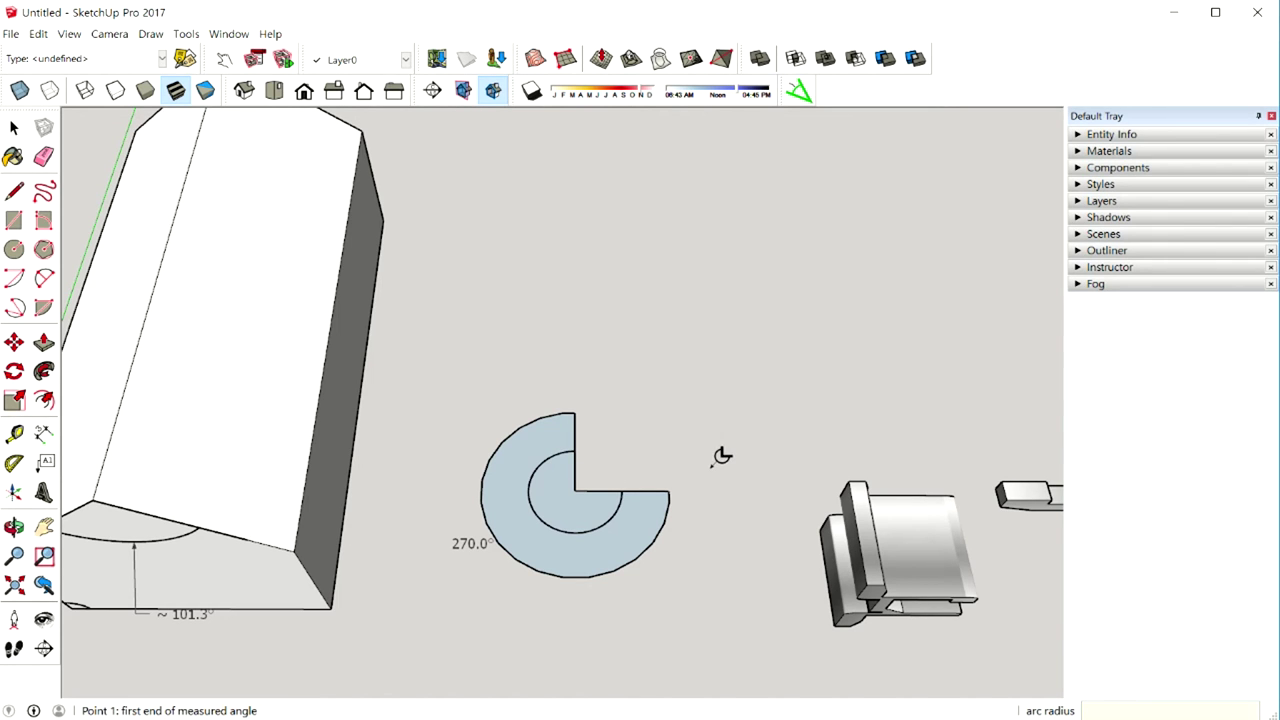
{"action": "middle_click_drag", "start_coordinate": [716, 460], "coordinate": [745, 240]}
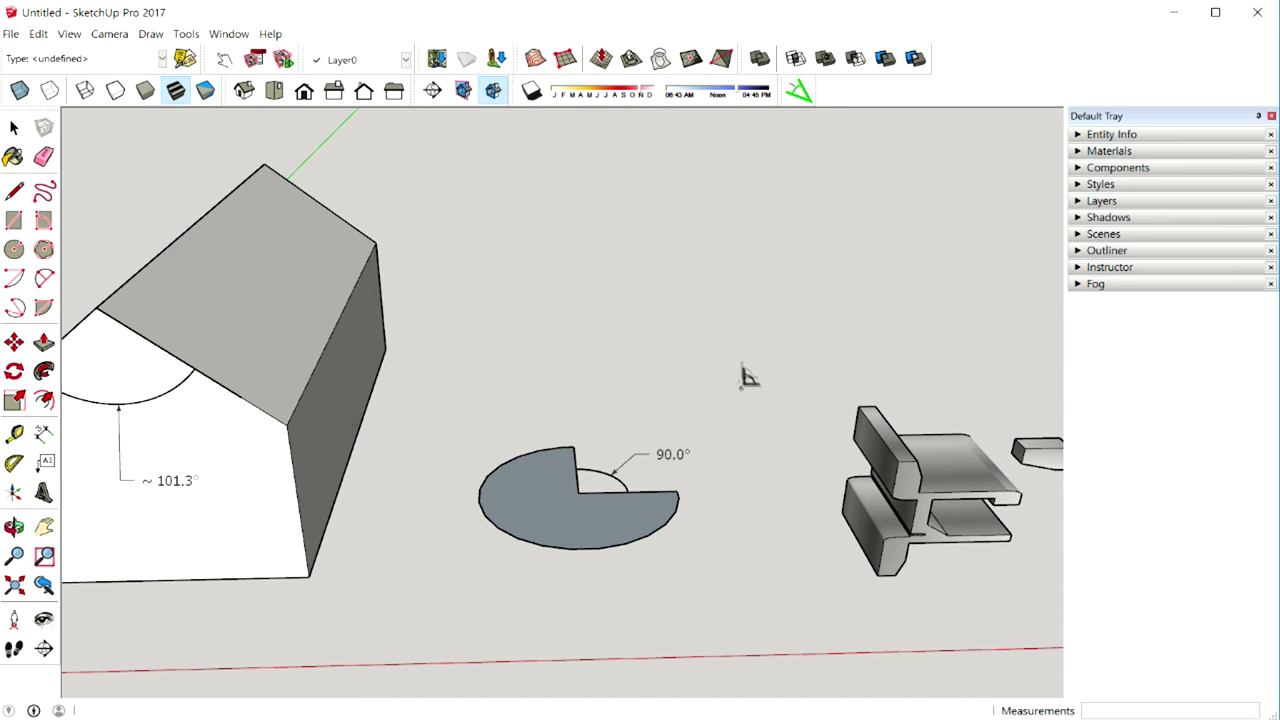
Orbit and zoom onto the bracket and dimension its lower inside corner at 148.4°
{"action": "mouse_move", "coordinate": [745, 388]}
{"action": "middle_mouse_down"}
{"action": "mouse_move", "coordinate": [555, 295]}
{"action": "mouse_move", "coordinate": [555, 248]}
{"action": "middle_mouse_up"}
{"action": "mouse_move", "coordinate": [753, 373]}
{"action": "middle_mouse_down"}
{"action": "mouse_move", "coordinate": [640, 432]}
{"action": "mouse_move", "coordinate": [700, 430]}
{"action": "middle_mouse_up"}
{"action": "scroll", "coordinate": [714, 429], "scroll_direction": "up", "scroll_amount": 3}
{"action": "mouse_move", "coordinate": [666, 517]}
{"action": "middle_mouse_down"}
{"action": "mouse_move", "coordinate": [775, 458]}
{"action": "mouse_move", "coordinate": [740, 425]}
{"action": "middle_mouse_up"}
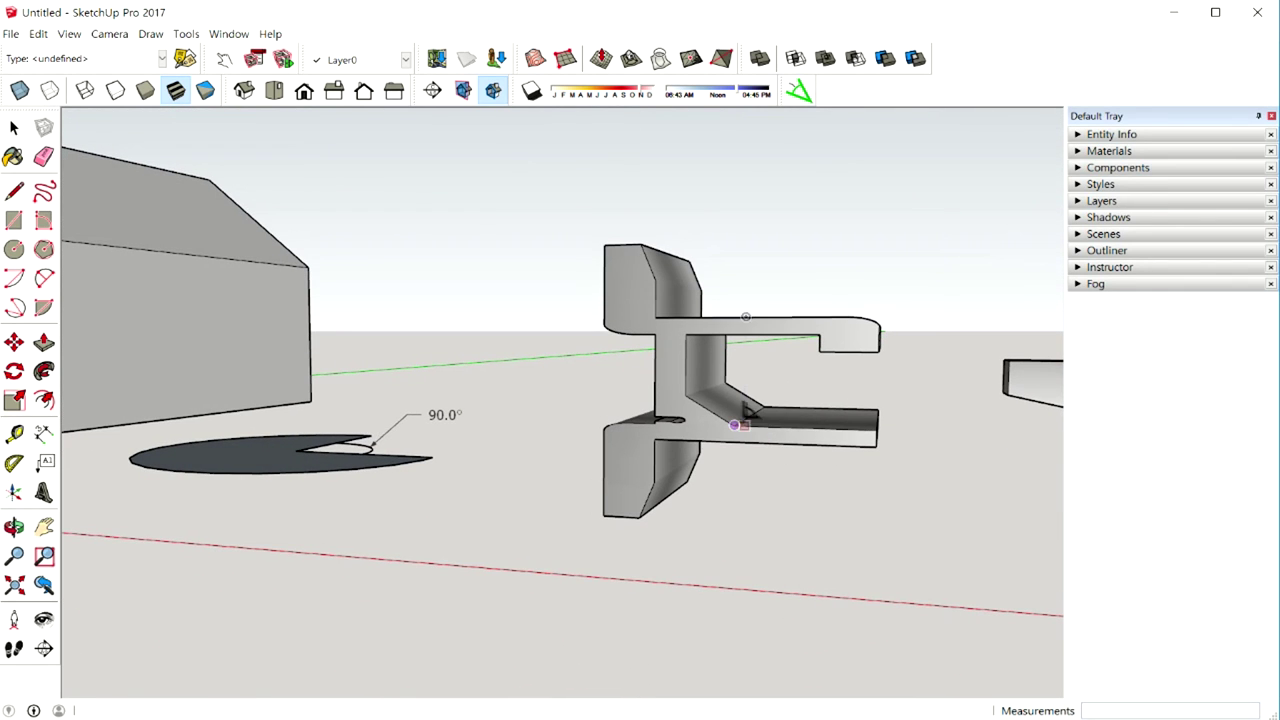
{"action": "left_click", "coordinate": [735, 424]}
{"action": "left_click", "coordinate": [765, 423]}
Orbit round the bracket and dimension its upper inside corner at 157.7°
{"action": "middle_click", "coordinate": [873, 373]}
{"action": "middle_click_drag", "start_coordinate": [873, 373], "coordinate": [828, 337]}
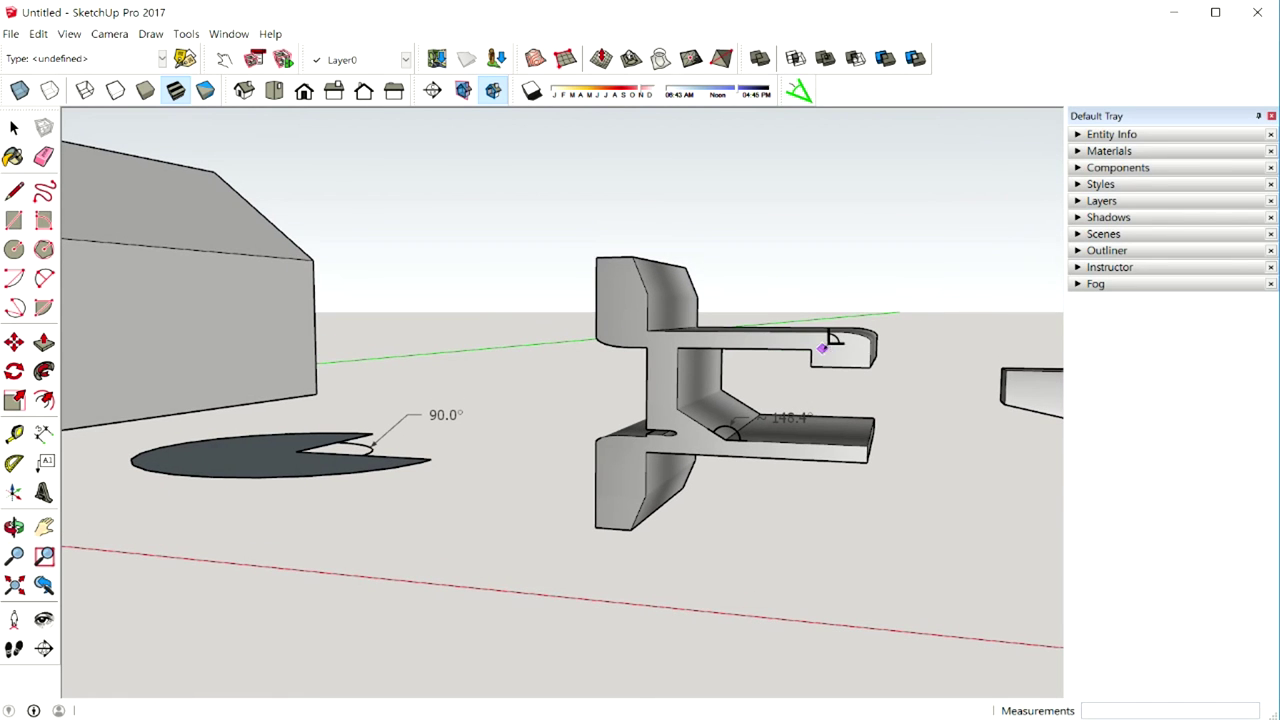
{"action": "middle_click_drag", "start_coordinate": [727, 320], "coordinate": [812, 334]}
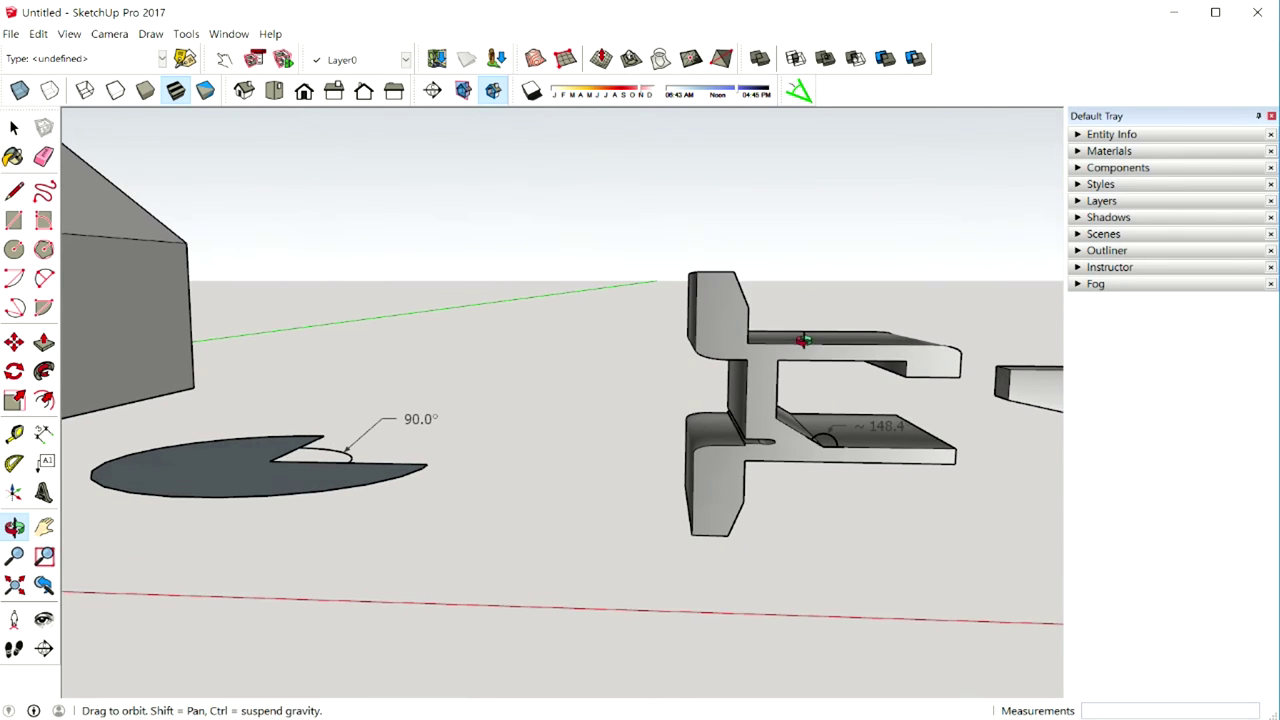
{"action": "left_click", "coordinate": [750, 292]}
{"action": "left_click", "coordinate": [756, 330]}
{"action": "mouse_move", "coordinate": [748, 306]}
{"action": "middle_mouse_down"}
{"action": "mouse_move", "coordinate": [749, 323]}
{"action": "mouse_move", "coordinate": [688, 354]}
{"action": "middle_mouse_up"}
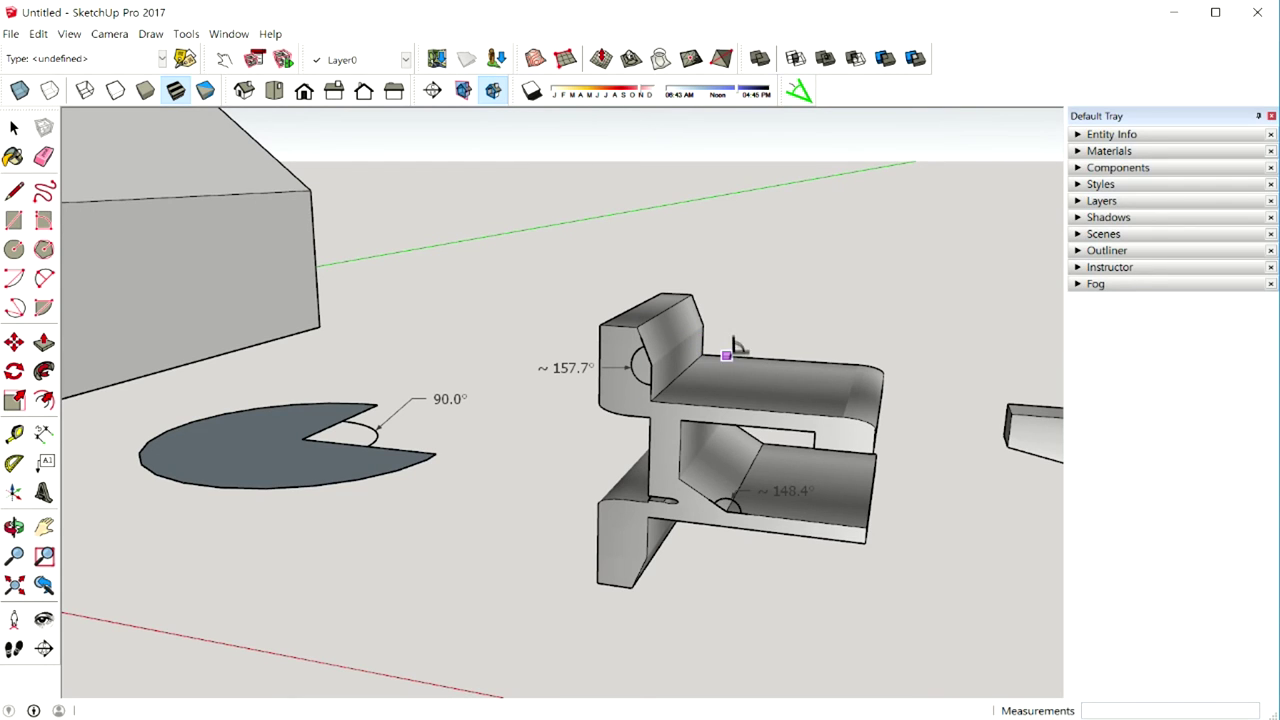
Cancel the started angle measurement and zoom into a flat side view of the upper arm's rounded tip
{"action": "left_click", "coordinate": [636, 363]}
{"action": "key", "text": "Escape"}
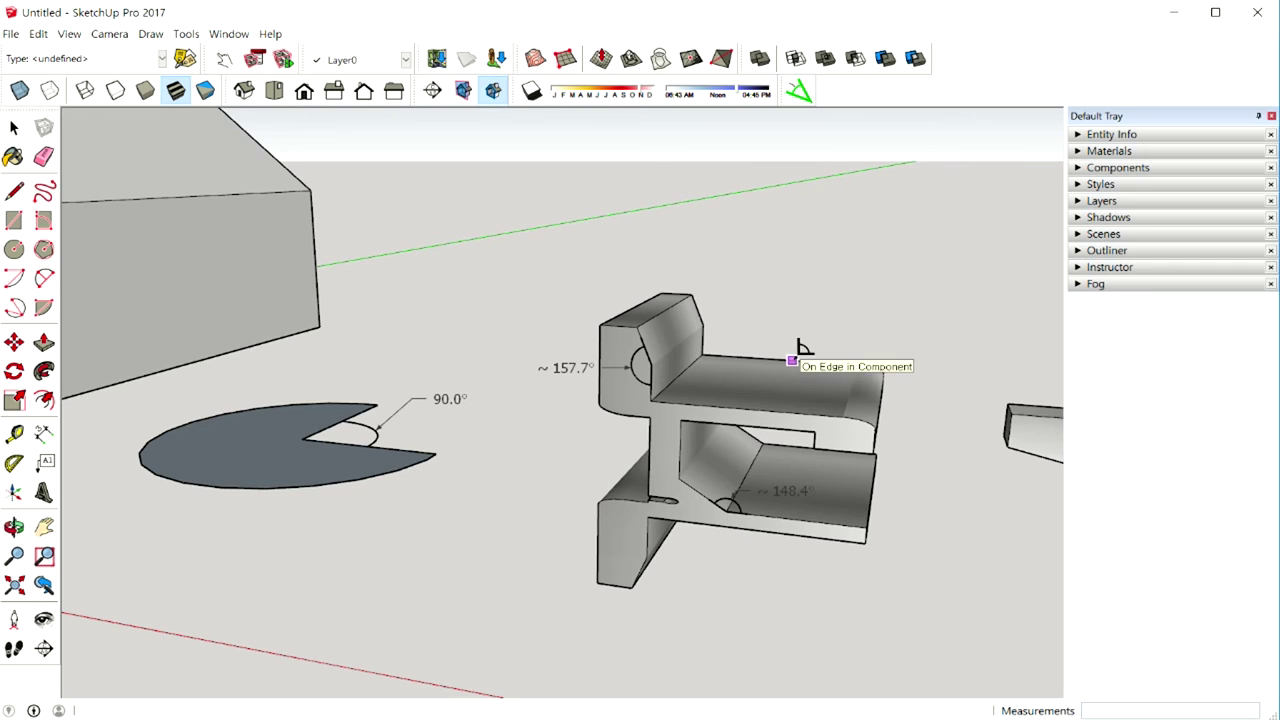
{"action": "middle_click_drag", "start_coordinate": [797, 350], "coordinate": [826, 388]}
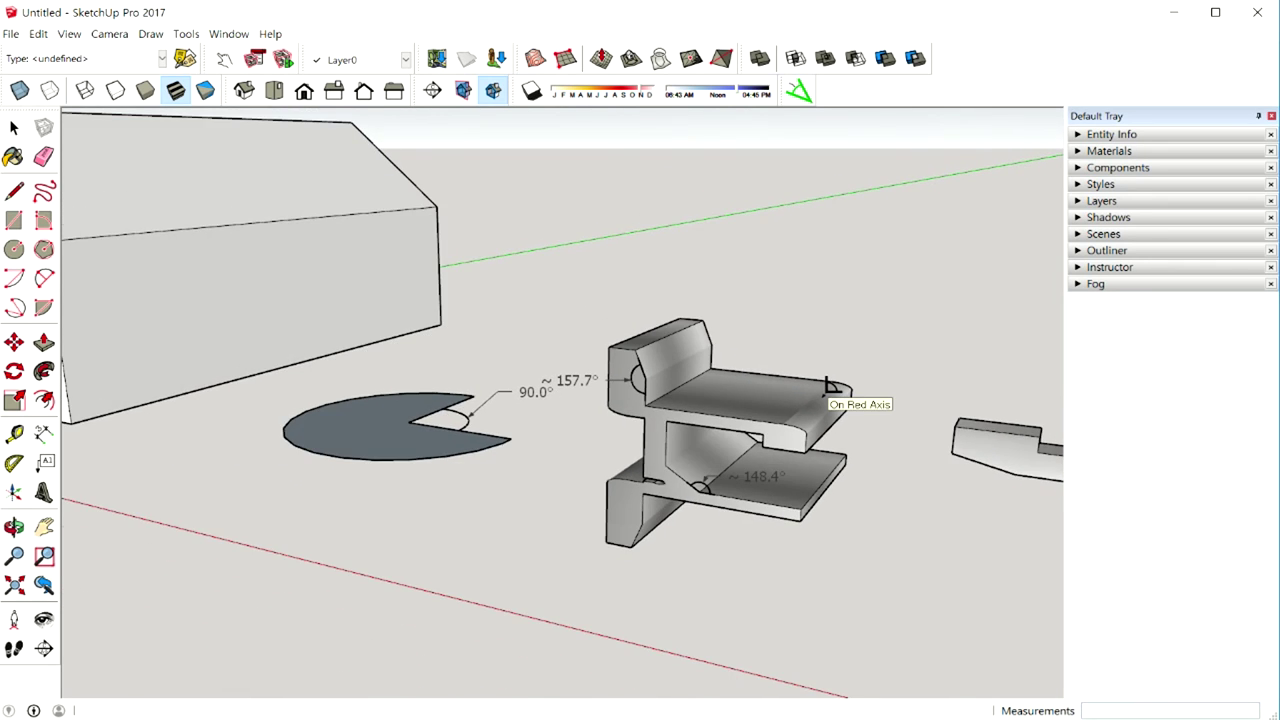
{"action": "scroll", "coordinate": [826, 388], "scroll_direction": "up", "scroll_amount": 3}
{"action": "scroll", "coordinate": [826, 388], "scroll_direction": "up", "scroll_amount": 2}
{"action": "middle_click_drag", "start_coordinate": [826, 388], "coordinate": [835, 372]}
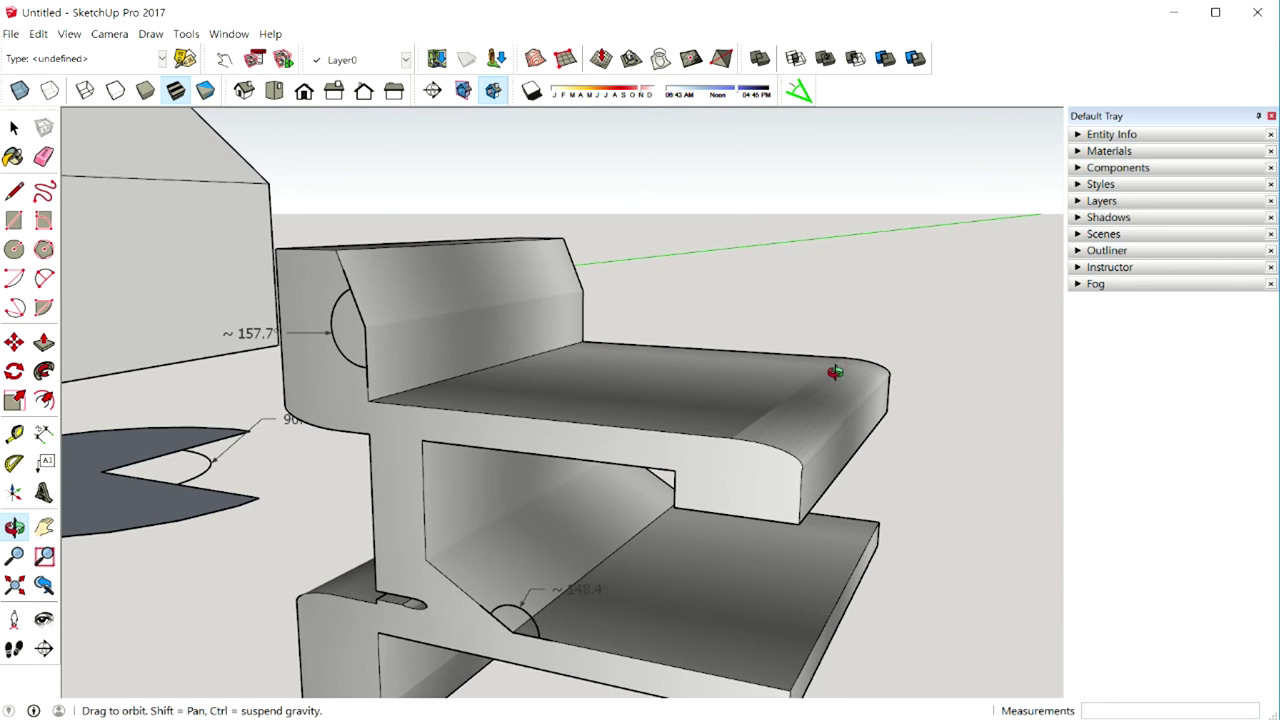
{"action": "middle_click_drag", "start_coordinate": [835, 372], "coordinate": [891, 331]}
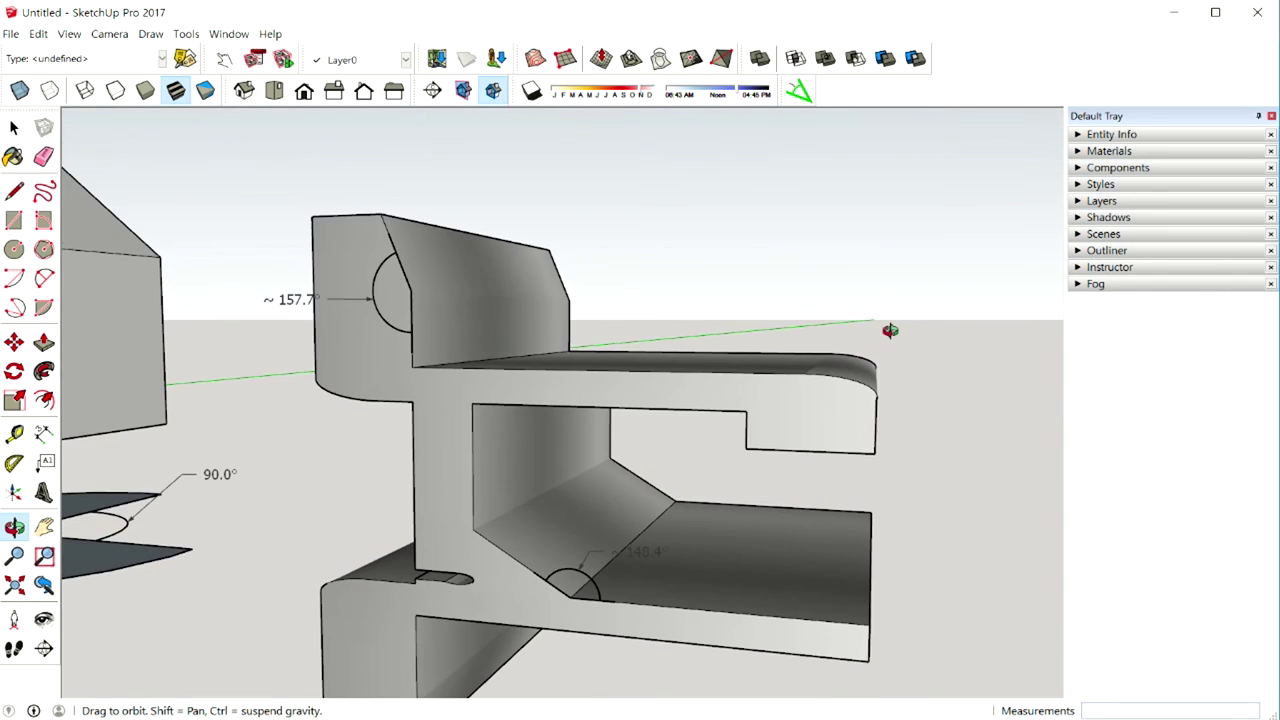
{"action": "scroll", "coordinate": [906, 370], "scroll_direction": "up", "scroll_amount": 3}
{"action": "scroll", "coordinate": [877, 383], "scroll_direction": "up", "scroll_amount": 2}
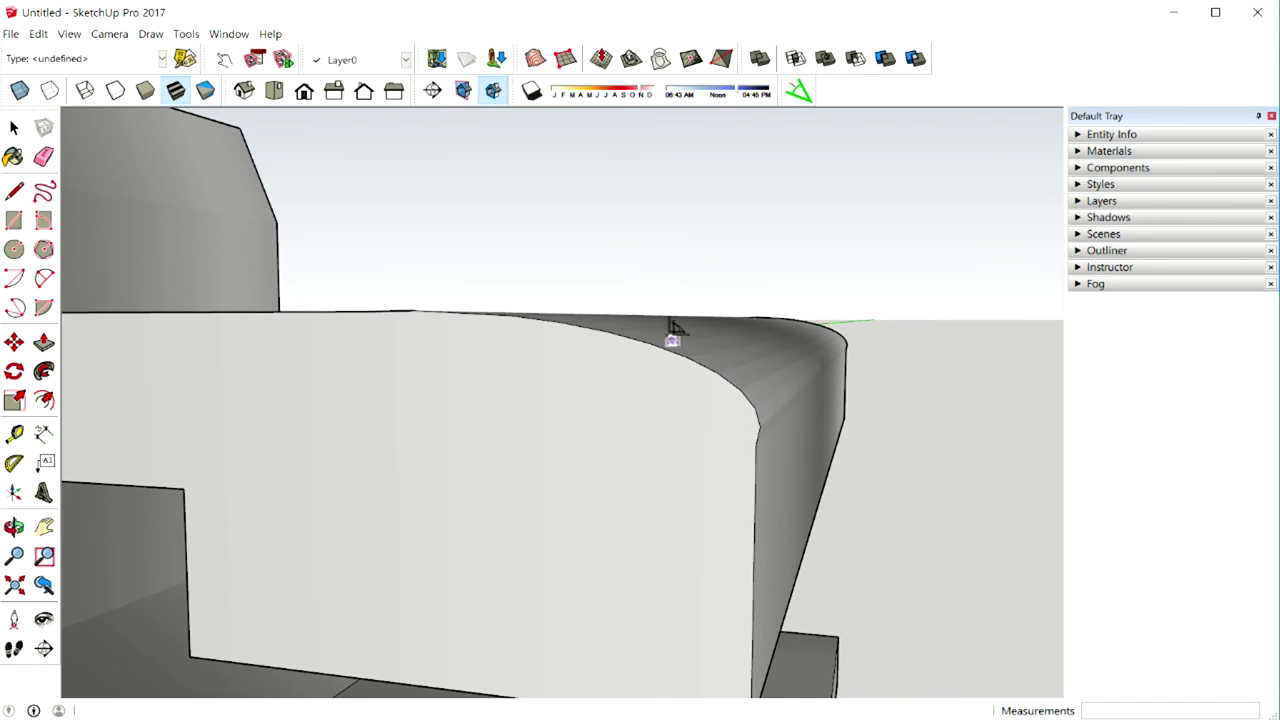
Pick the rounded edge's corner point, then zoom out and orbit to an overview of all three models
{"action": "left_click", "coordinate": [762, 424]}
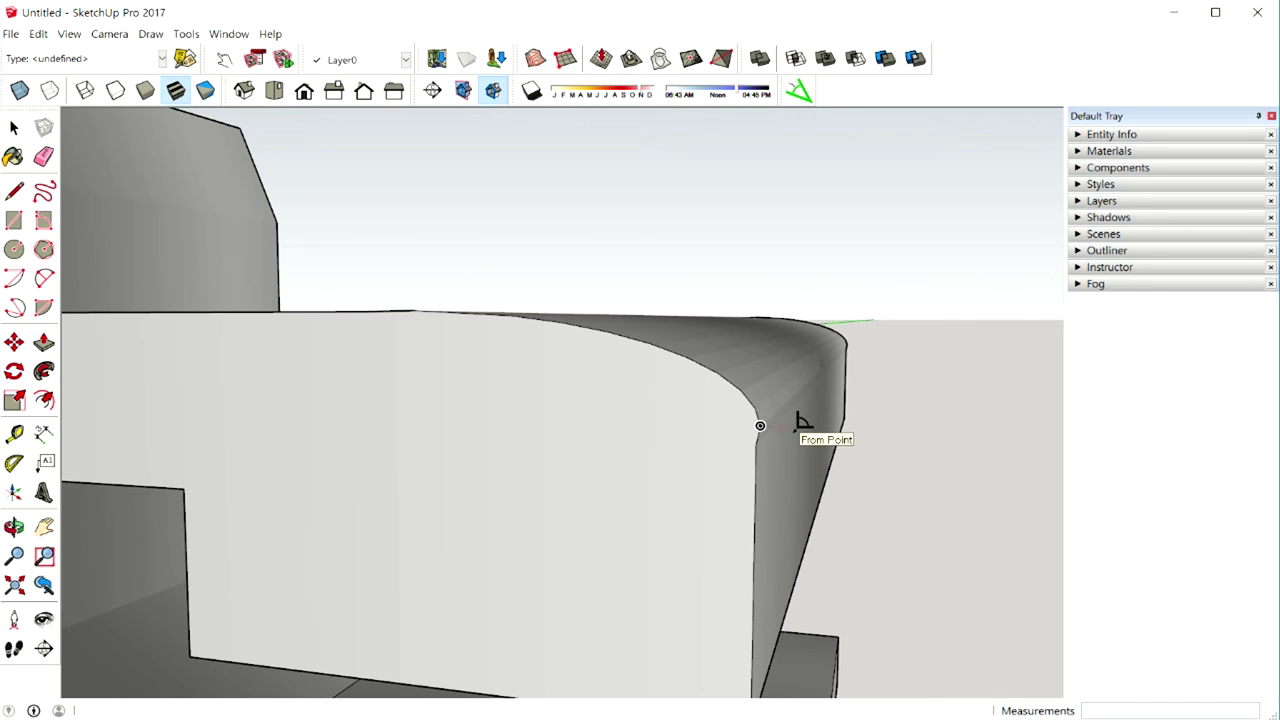
{"action": "scroll", "coordinate": [800, 424], "scroll_direction": "down", "scroll_amount": 1}
{"action": "scroll", "coordinate": [802, 430], "scroll_direction": "down", "scroll_amount": 1}
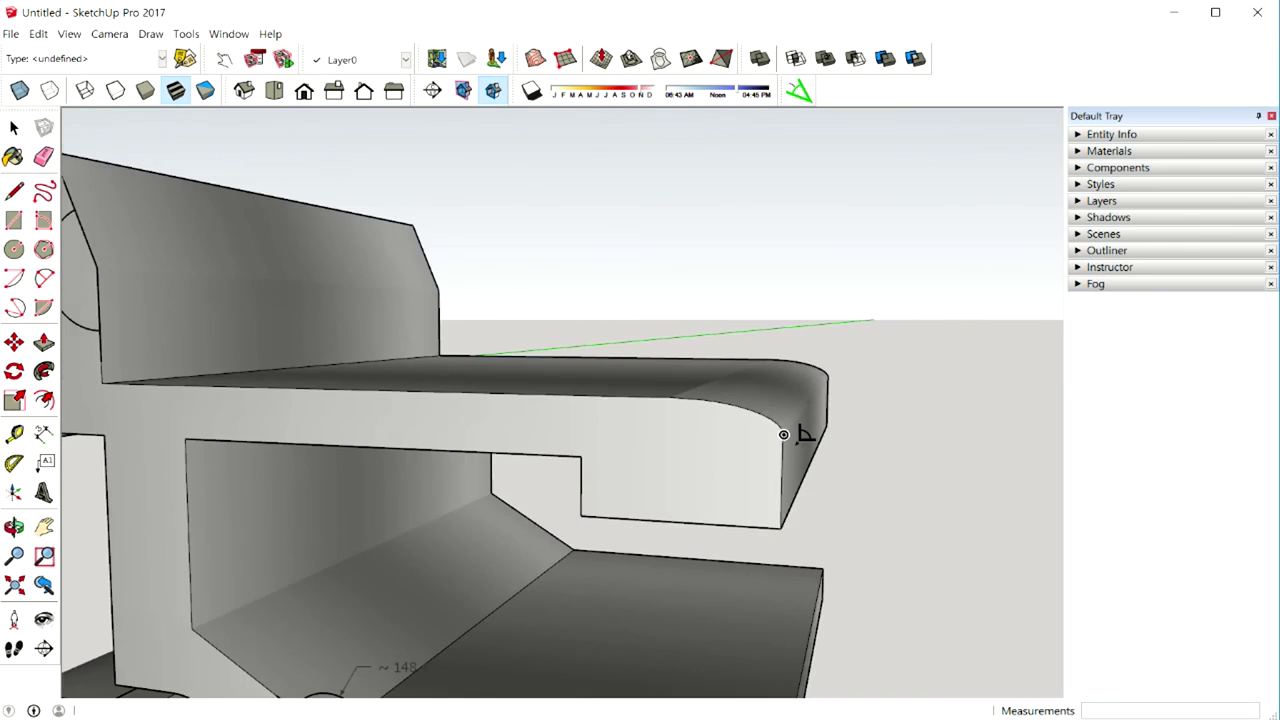
{"action": "scroll", "coordinate": [800, 430], "scroll_direction": "down", "scroll_amount": 2}
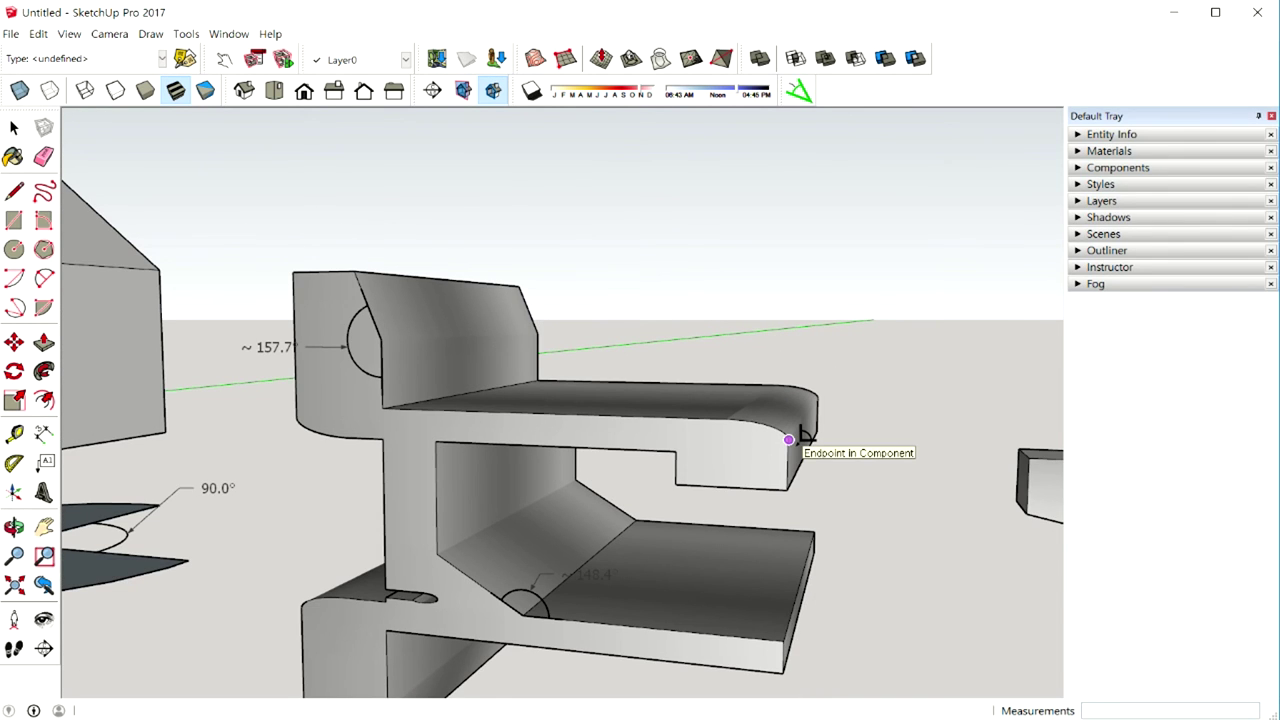
{"action": "scroll", "coordinate": [801, 430], "scroll_direction": "down", "scroll_amount": 1}
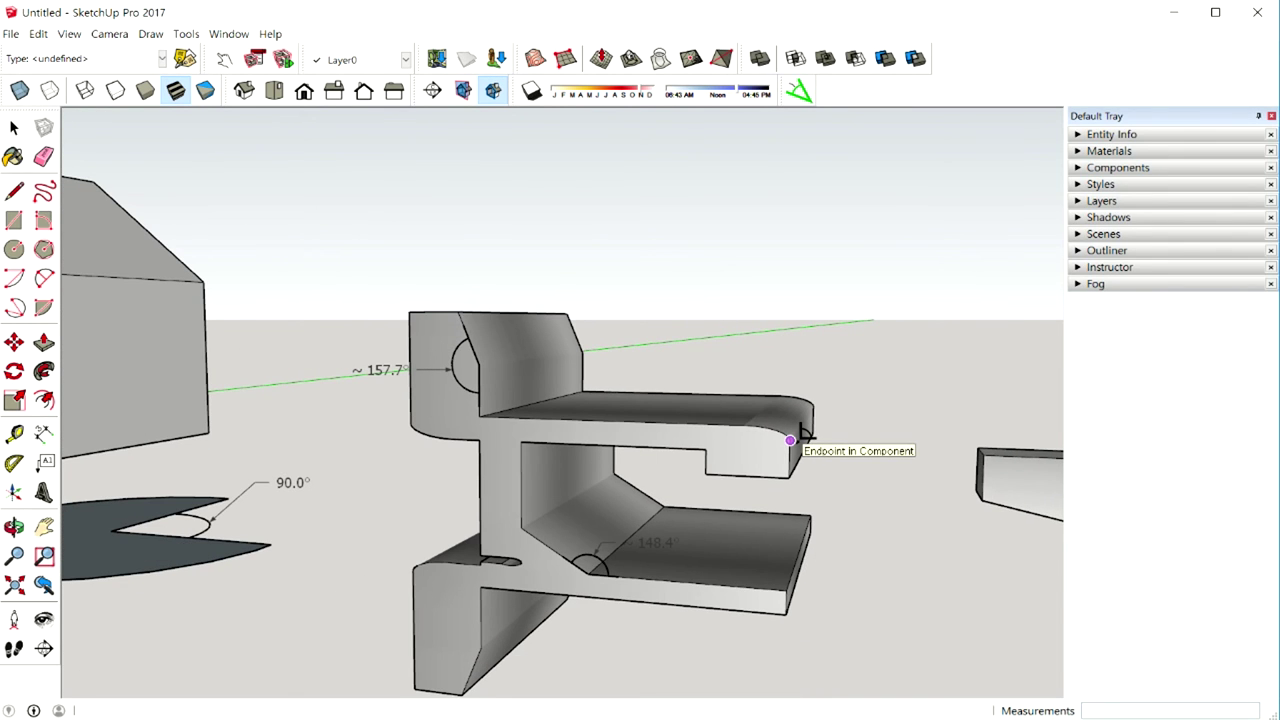
{"action": "scroll", "coordinate": [800, 432], "scroll_direction": "down", "scroll_amount": 1}
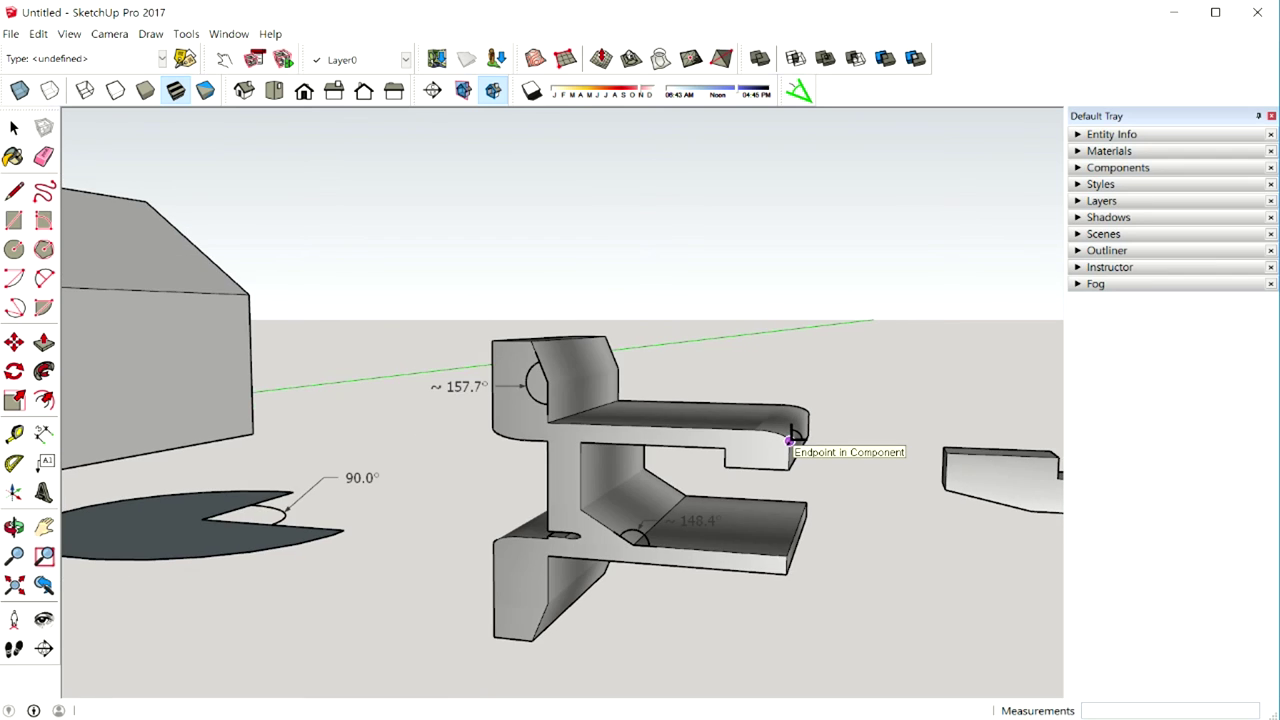
{"action": "scroll", "coordinate": [792, 434], "scroll_direction": "down", "scroll_amount": 1}
{"action": "middle_click_drag", "start_coordinate": [790, 440], "coordinate": [853, 467]}
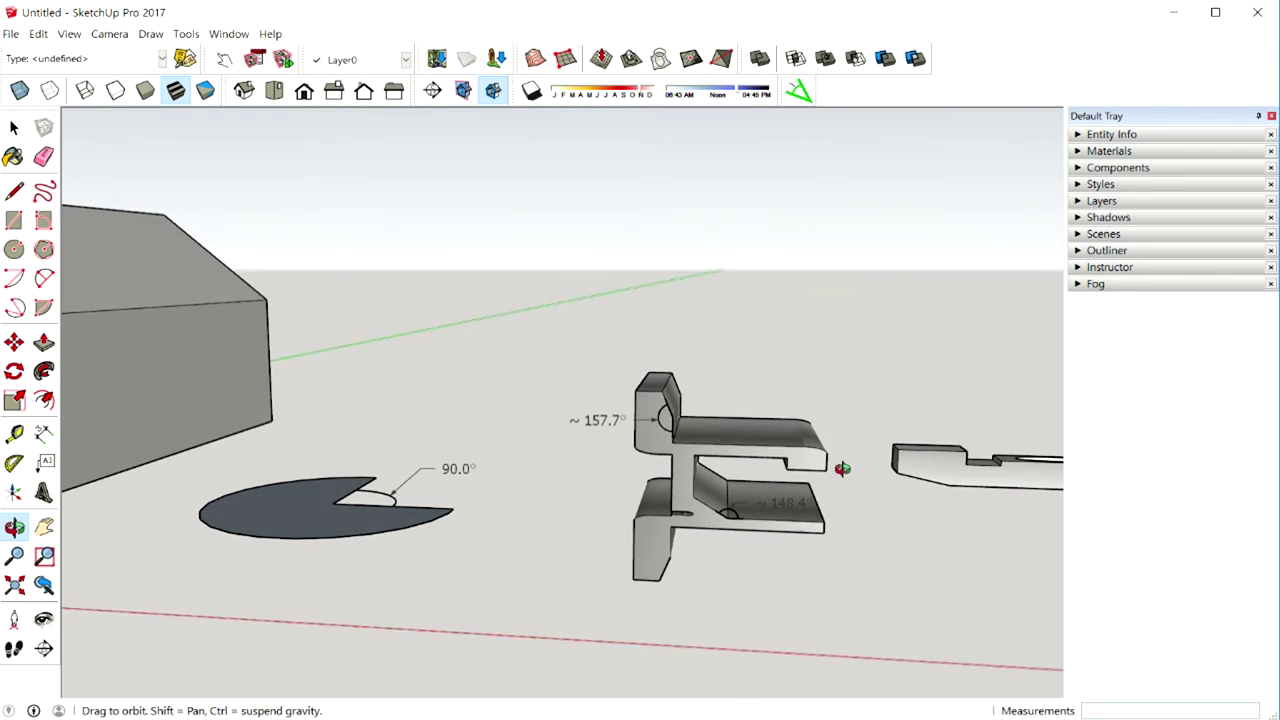